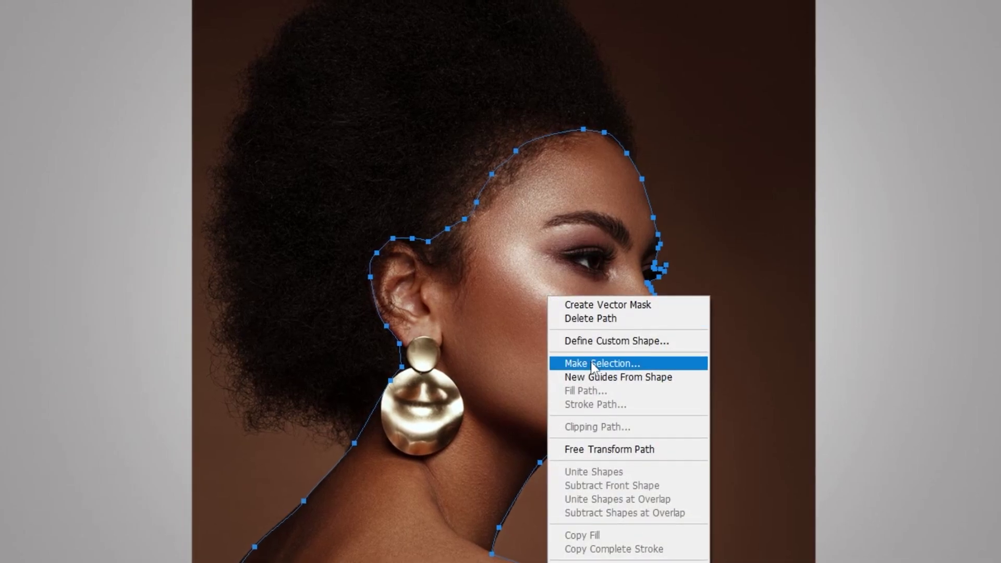
# Convert the traced path around the woman's face and shoulders into a selection and mask the WOMAN layer with it
pyautogui.click(593, 364)
pyautogui.click(727, 55)
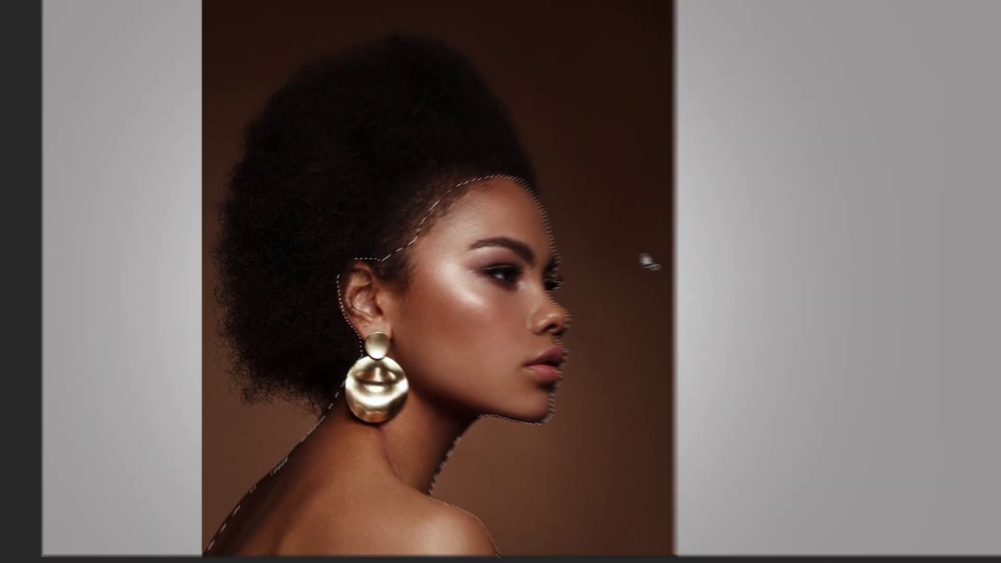
pyautogui.press('Tab')
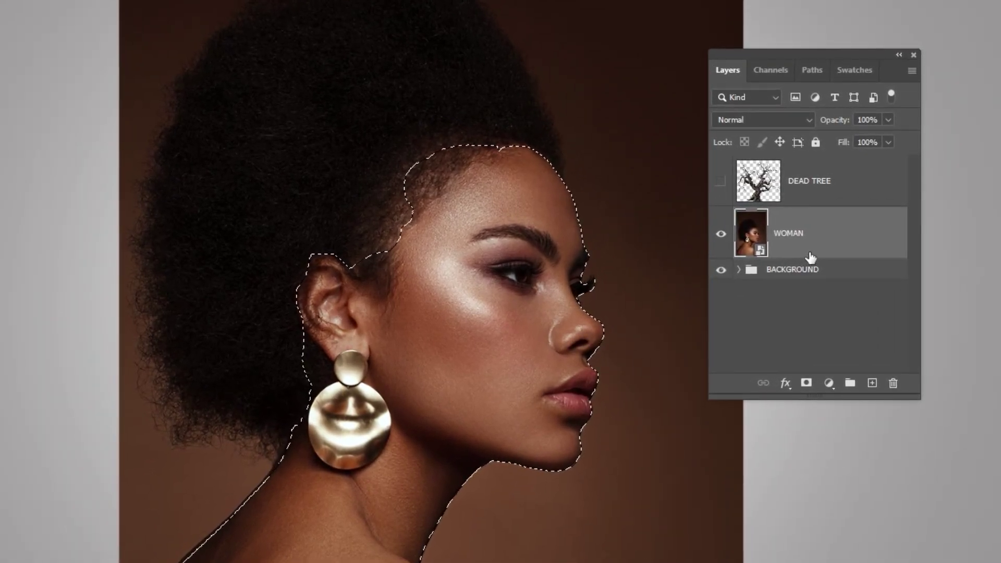
pyautogui.click(784, 380)
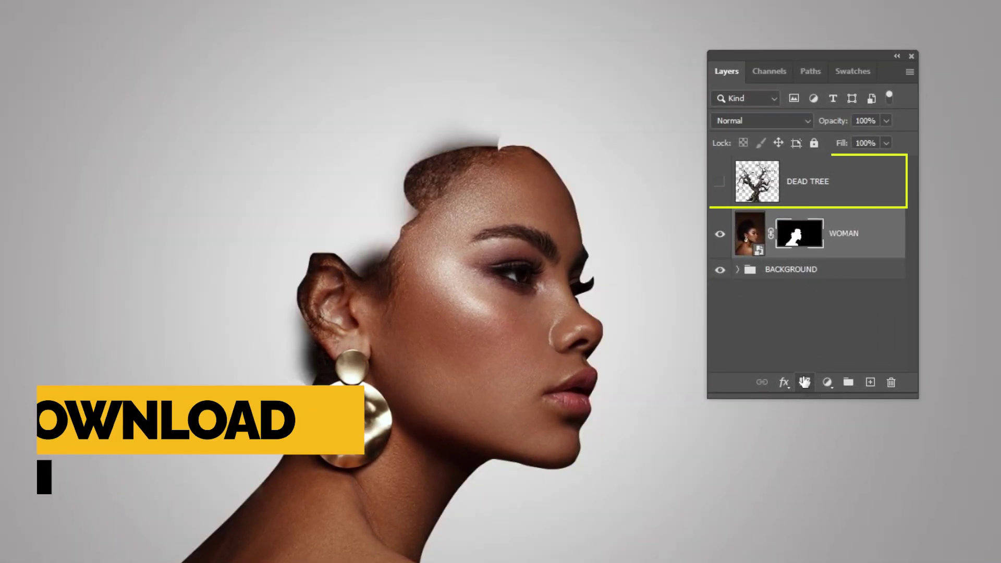
# Show the DEAD TREE layer and scale down, rotate and position the tree so its trunk grows from the woman's head in place of hair
pyautogui.click(809, 202)
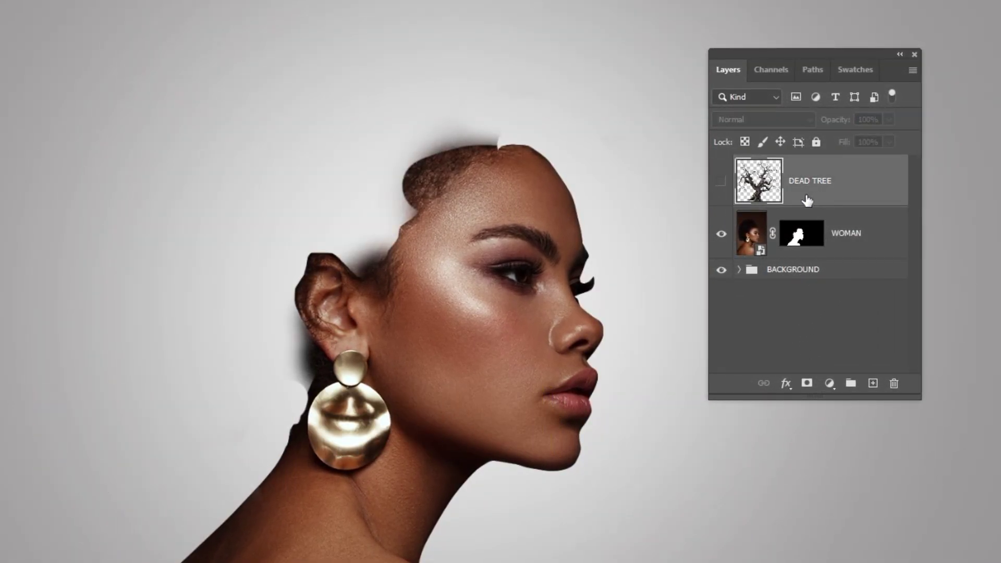
pyautogui.click(723, 182)
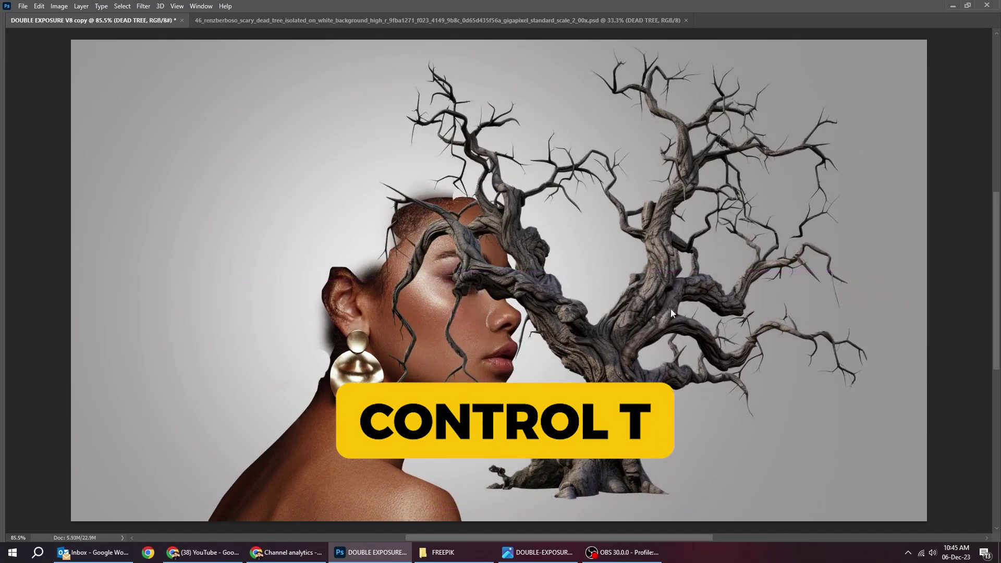
pyautogui.moveTo(890, 478); pyautogui.dragTo(783, 358)
pyautogui.moveTo(806, 359); pyautogui.dragTo(822, 308)
pyautogui.moveTo(699, 318); pyautogui.dragTo(448, 204)
pyautogui.moveTo(612, 243); pyautogui.dragTo(627, 166)
pyautogui.moveTo(443, 155); pyautogui.dragTo(399, 178)
pyautogui.moveTo(469, 179); pyautogui.dragTo(479, 206)
pyautogui.moveTo(515, 174); pyautogui.dragTo(493, 177)
pyautogui.moveTo(404, 199); pyautogui.dragTo(412, 189)
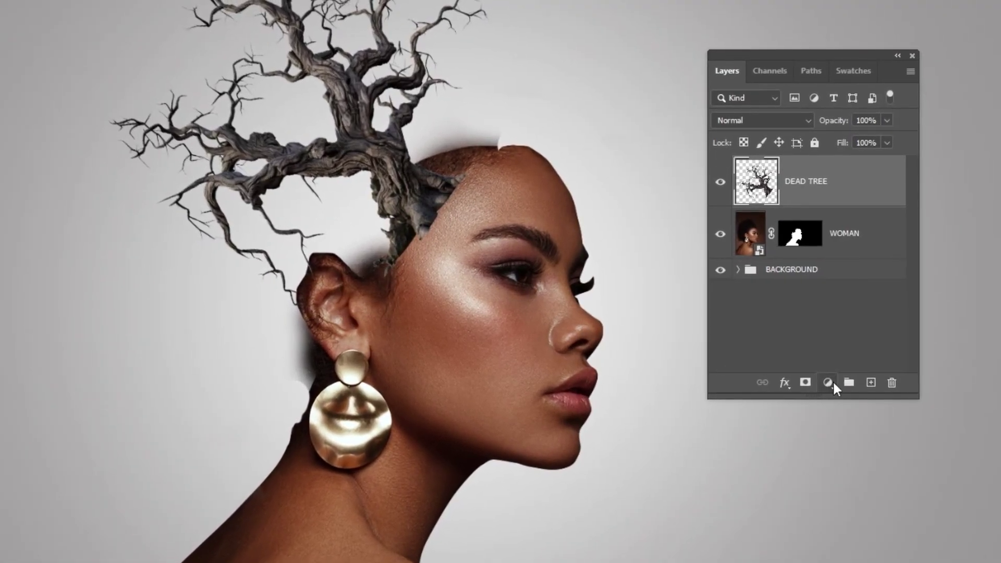
# Add a Black & White adjustment layer with default settings above the DEAD TREE layer
pyautogui.click(828, 382)
pyautogui.click(866, 256)
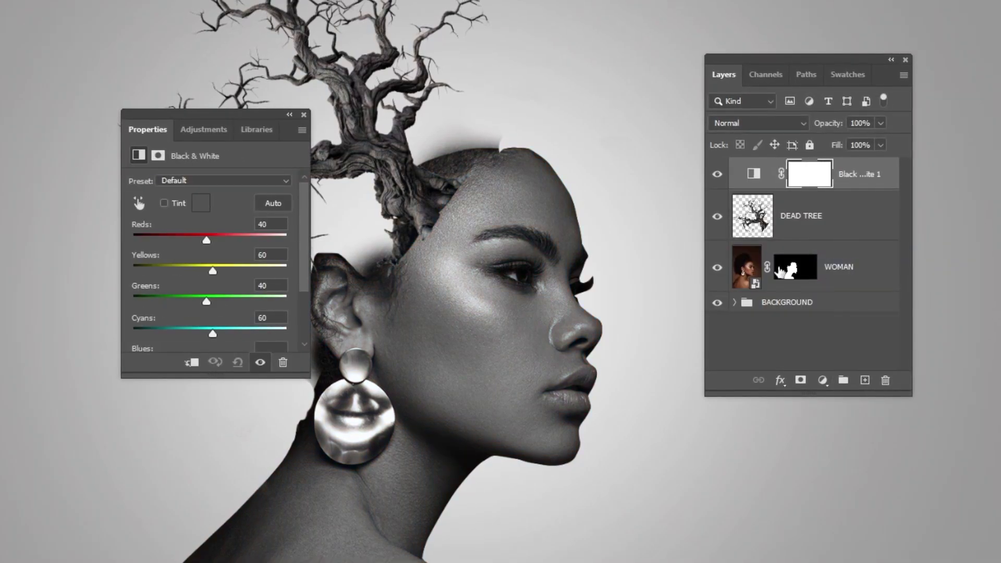
pyautogui.click(306, 117)
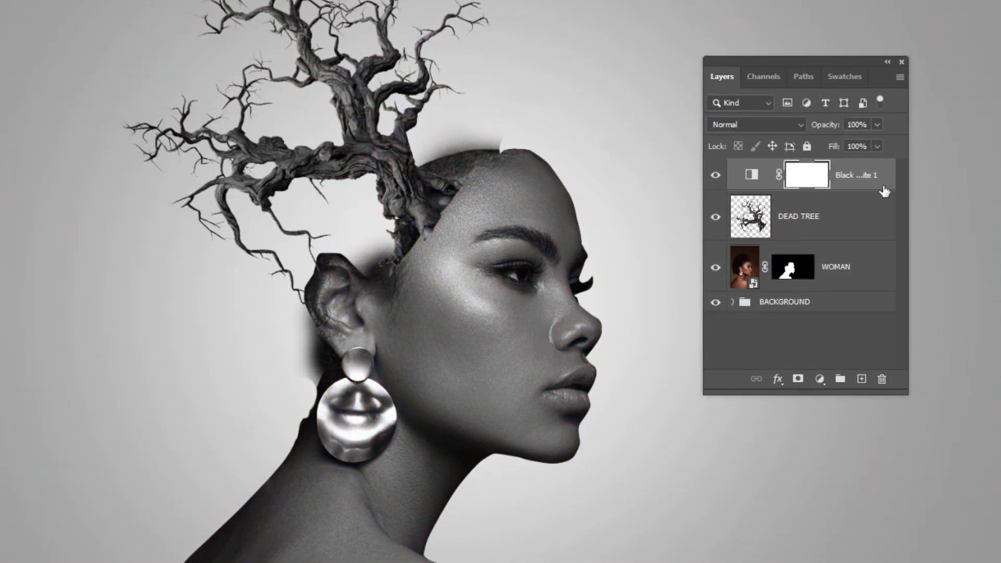
# Add a Brightness/Contrast adjustment layer with brightness 29 and contrast 6
pyautogui.click(821, 381)
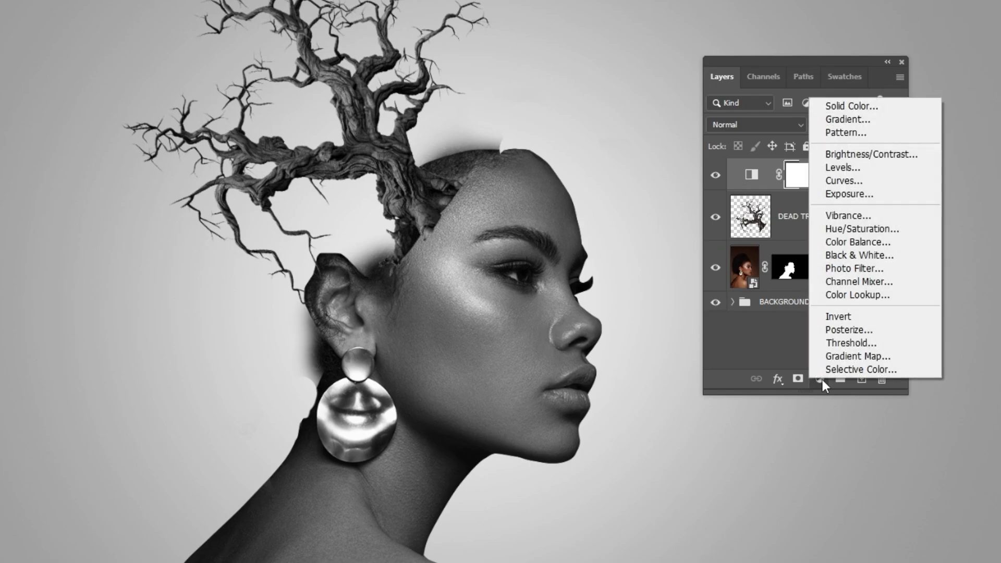
pyautogui.click(871, 158)
pyautogui.click(225, 220)
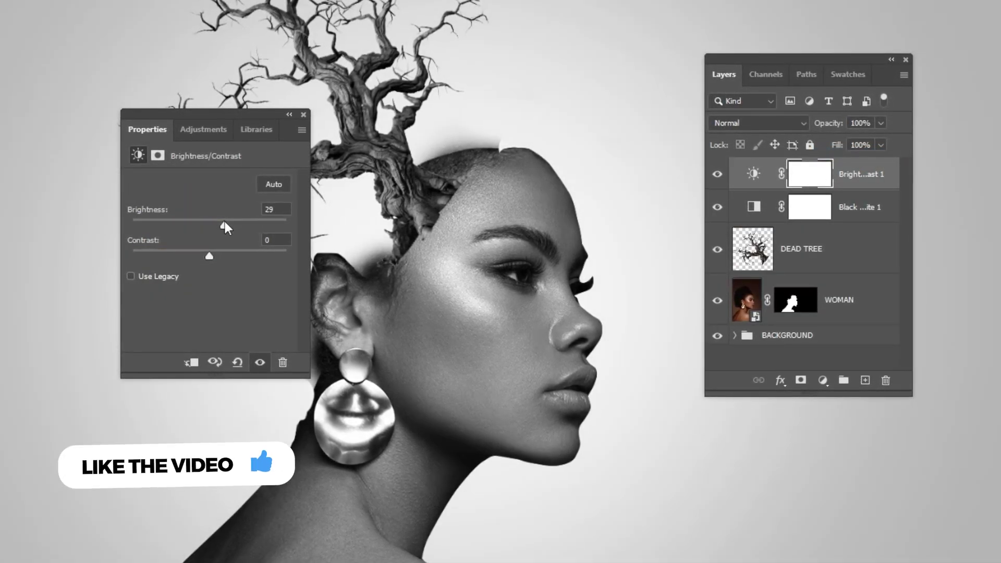
pyautogui.click(214, 250)
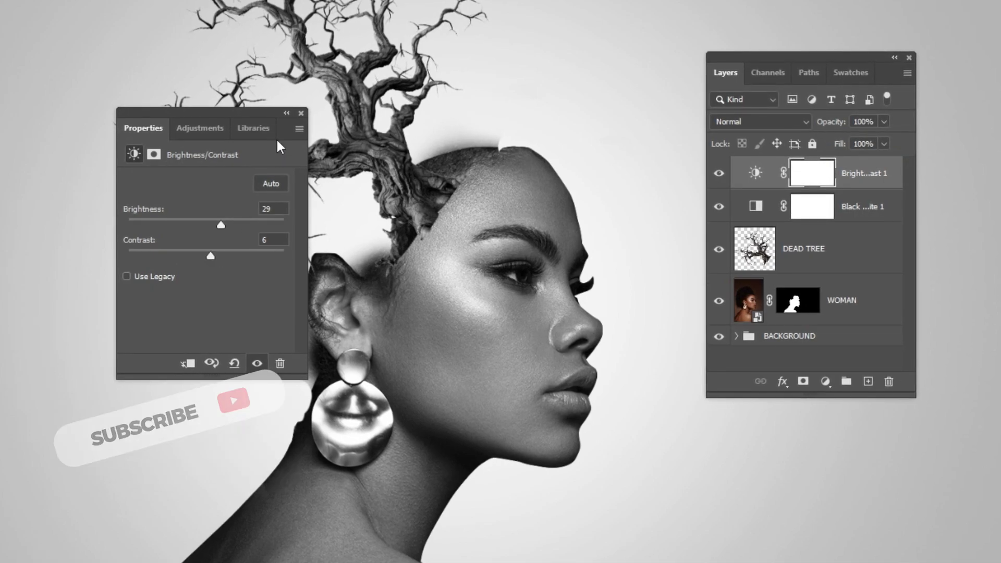
pyautogui.click(301, 113)
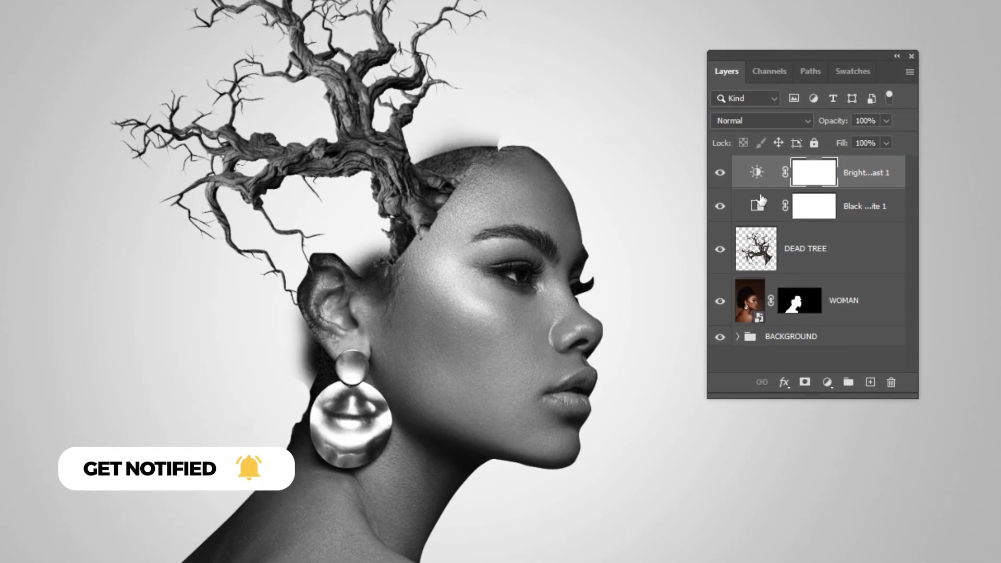
# Mask the DEAD TREE layer and paint black with a 150 px Soft Round brush at 30% flow to blend the trunk into the head
pyautogui.click(802, 259)
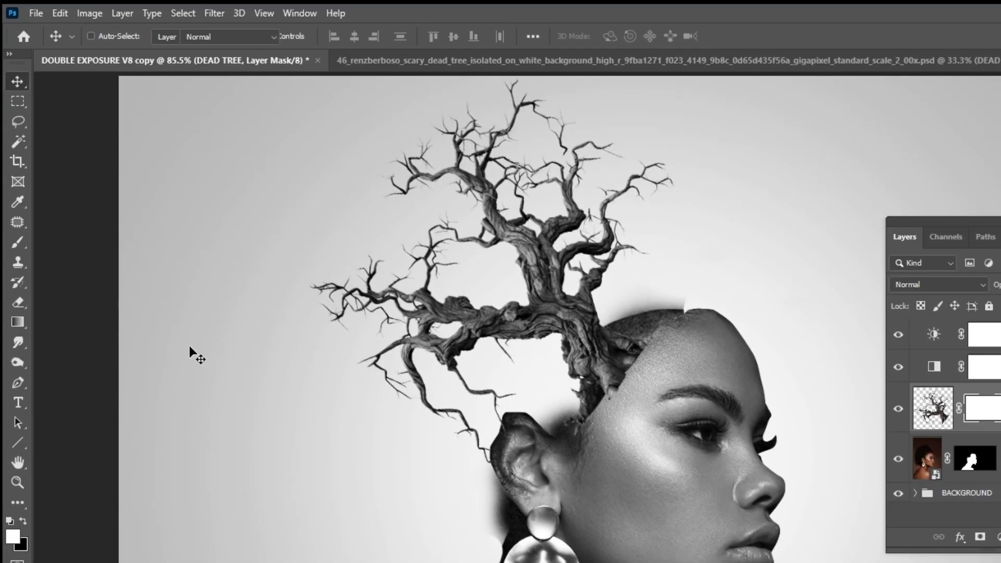
pyautogui.press('b')
pyautogui.press('[')
pyautogui.press('[')
pyautogui.press('[')
pyautogui.press('[')
pyautogui.press('[')
pyautogui.press('[')
pyautogui.press('[')
pyautogui.press('[')
pyautogui.press('[')
pyautogui.press('[')
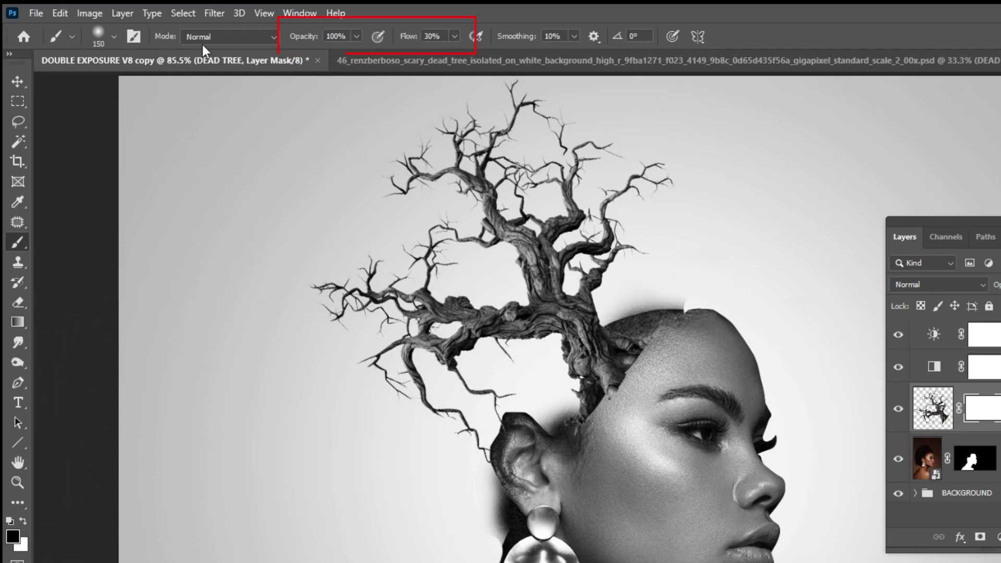
pyautogui.click(113, 37)
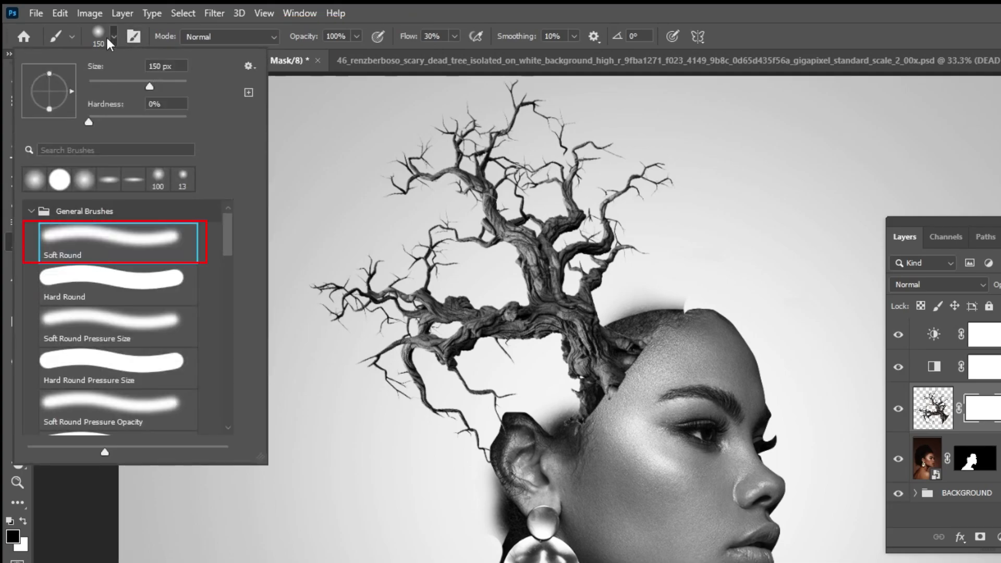
pyautogui.click(108, 38)
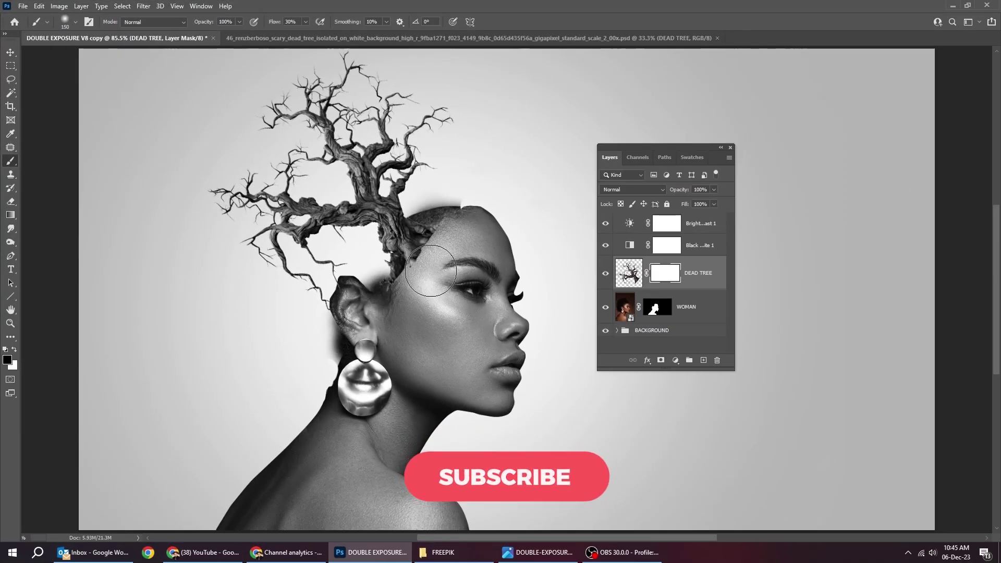
pyautogui.moveTo(431, 271); pyautogui.dragTo(416, 271)
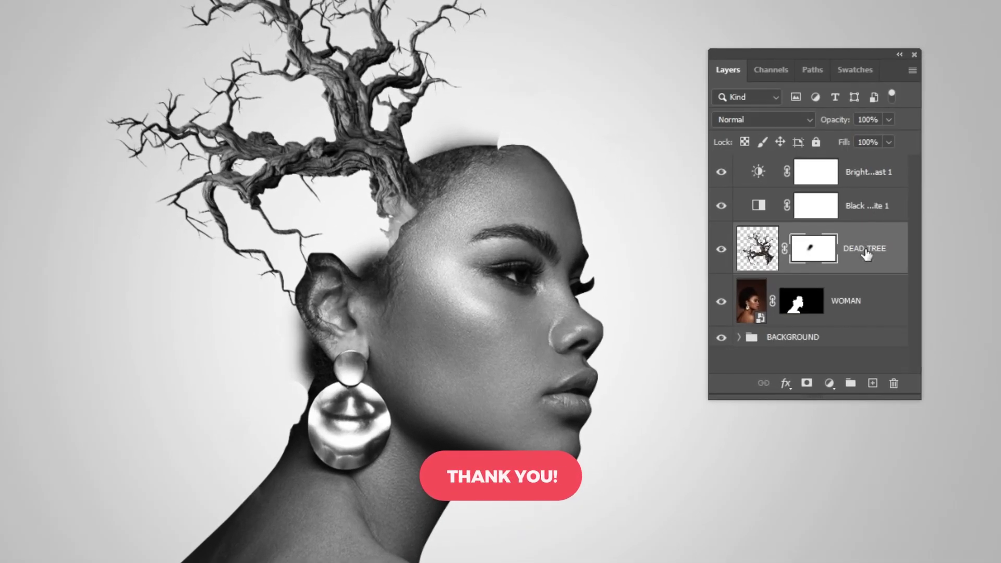
# Duplicate the DEAD TREE layer, rotate and position the copy over the back of the head, and blend its trunk using the layer mask
pyautogui.moveTo(887, 264); pyautogui.dragTo(872, 383)
pyautogui.hotkey('ctrl', 't')
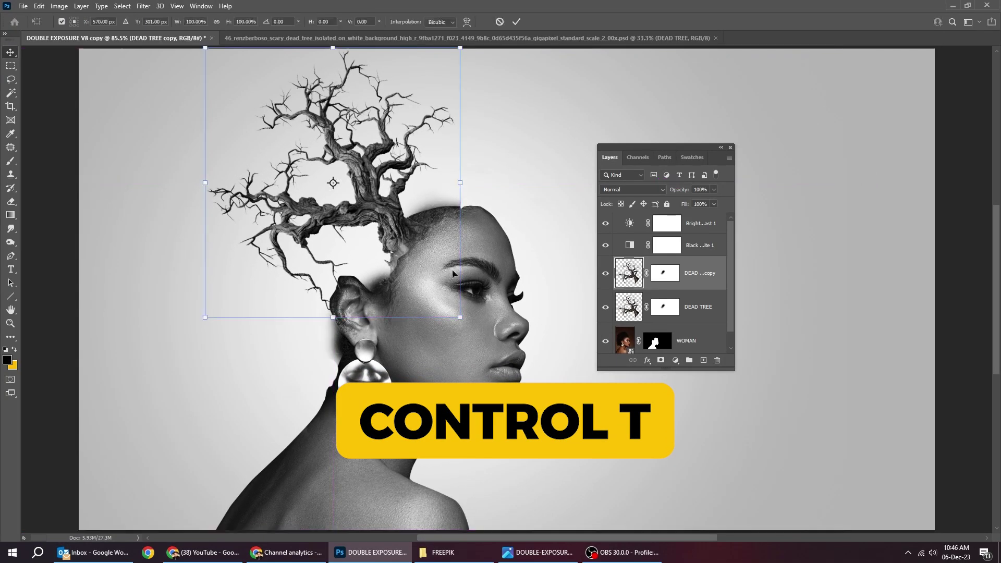
pyautogui.moveTo(507, 309); pyautogui.dragTo(538, 241)
pyautogui.moveTo(436, 181); pyautogui.dragTo(395, 249)
pyautogui.moveTo(472, 284); pyautogui.dragTo(474, 267)
pyautogui.moveTo(398, 261); pyautogui.dragTo(420, 240)
pyautogui.moveTo(532, 369); pyautogui.dragTo(546, 338)
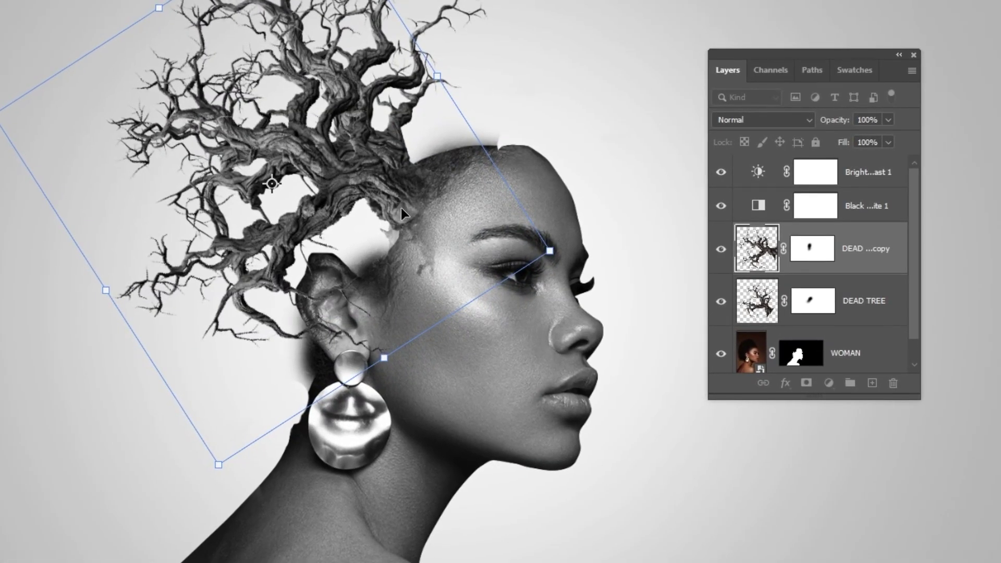
pyautogui.press('Return')
pyautogui.click(795, 261)
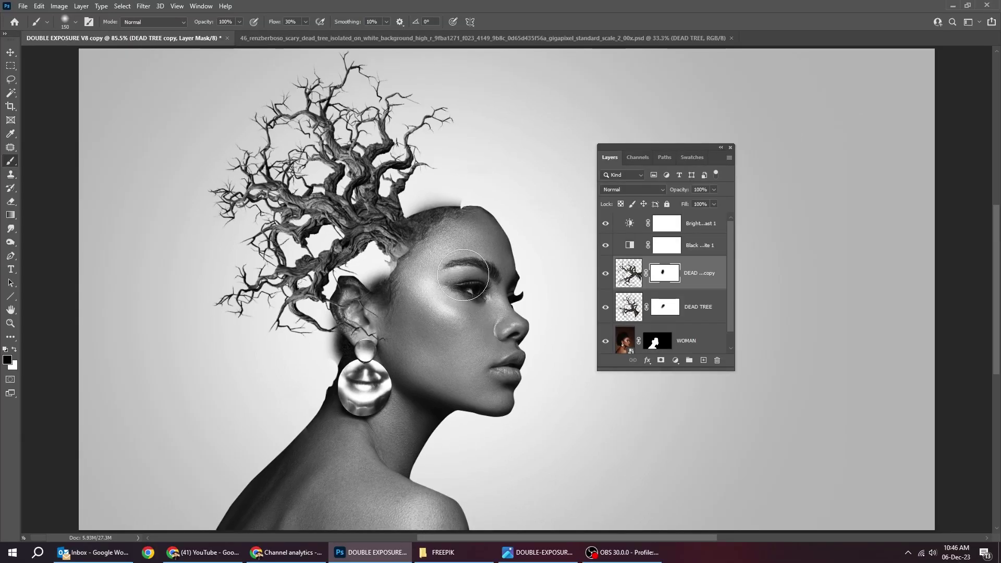
# Duplicate the tree copy, rotate and position it over the top of the head near the forehead, and blend its base on the mask
pyautogui.press('v')
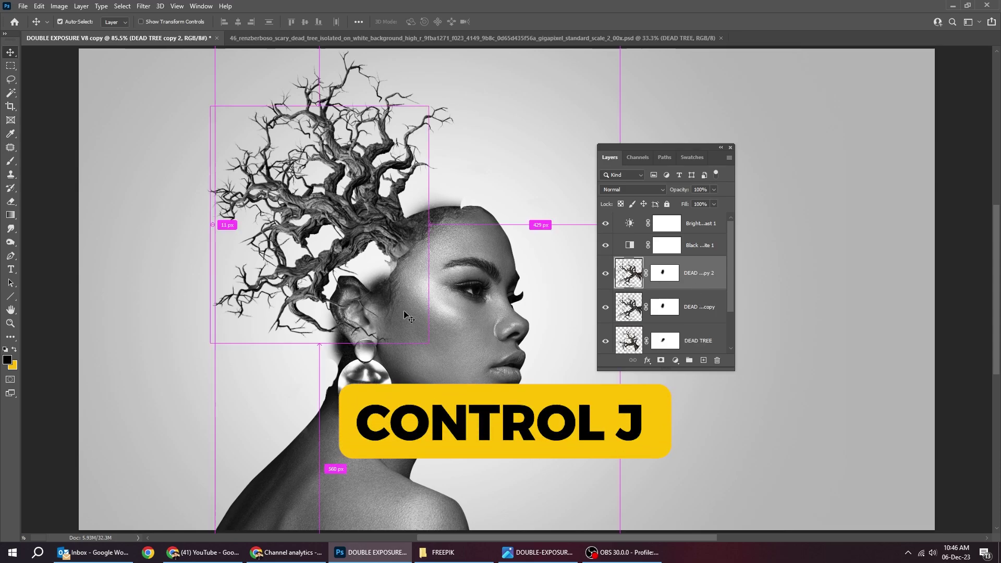
pyautogui.hotkey('ctrl', 't')
pyautogui.moveTo(489, 306); pyautogui.dragTo(470, 391)
pyautogui.moveTo(404, 216); pyautogui.dragTo(505, 139)
pyautogui.moveTo(530, 224); pyautogui.dragTo(511, 245)
pyautogui.moveTo(466, 183); pyautogui.dragTo(474, 140)
pyautogui.moveTo(583, 225); pyautogui.dragTo(567, 243)
pyautogui.press('Return')
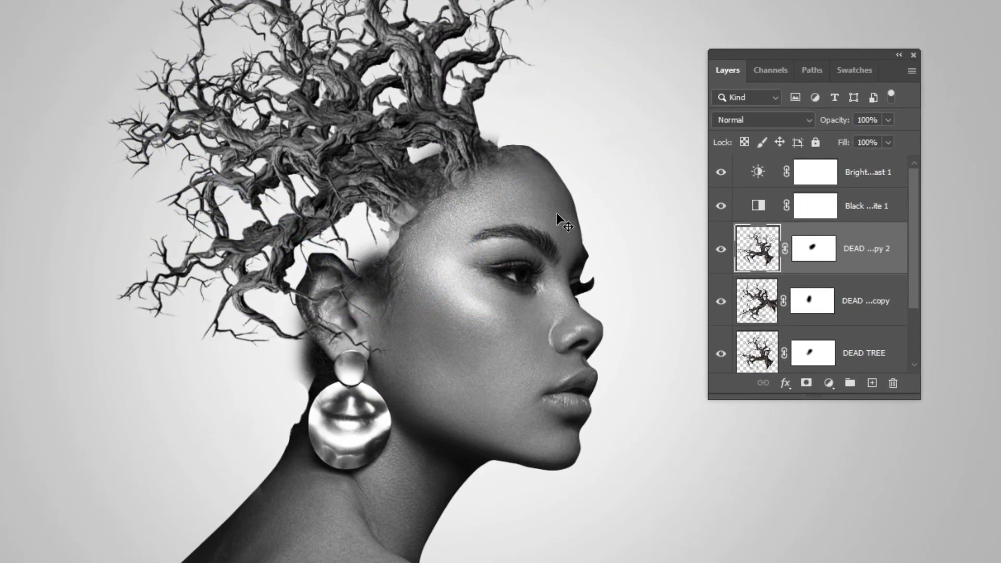
pyautogui.click(811, 252)
pyautogui.press('b')
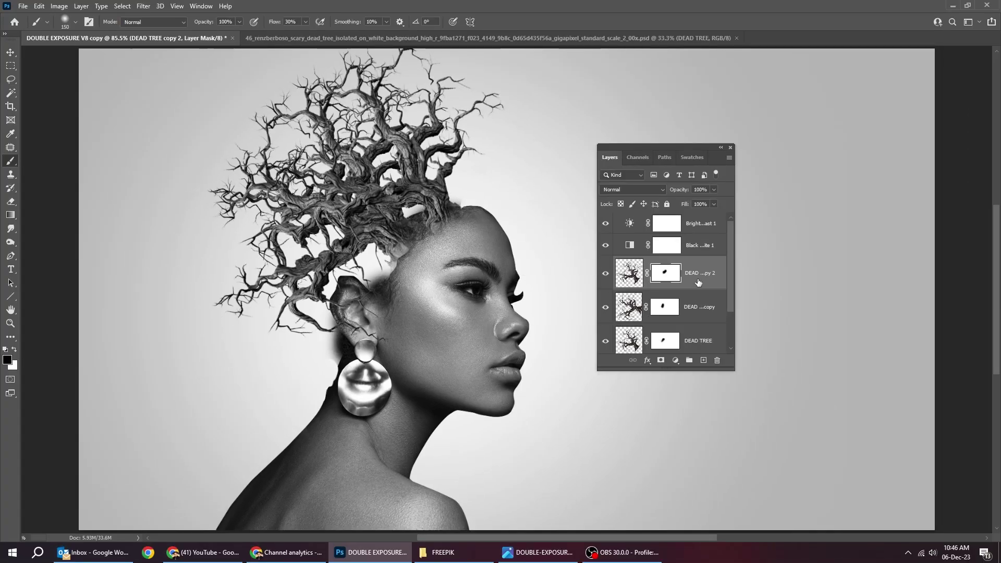
# Duplicate the top tree layer, move it down behind the ear, and rotate it to fill the lower back of the head
pyautogui.press('v')
pyautogui.moveTo(699, 282); pyautogui.dragTo(707, 347)
pyautogui.moveTo(466, 223); pyautogui.dragTo(395, 308)
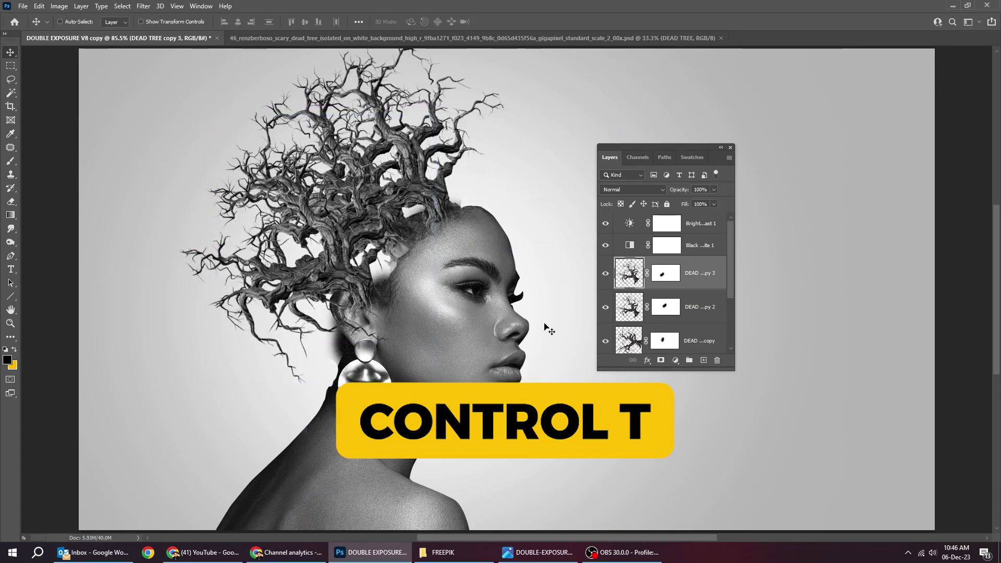
pyautogui.hotkey('ctrl', 't')
pyautogui.moveTo(477, 381); pyautogui.dragTo(509, 316)
pyautogui.moveTo(409, 281); pyautogui.dragTo(422, 281)
pyautogui.moveTo(514, 365); pyautogui.dragTo(558, 313)
pyautogui.moveTo(346, 232); pyautogui.dragTo(333, 258)
pyautogui.moveTo(495, 339); pyautogui.dragTo(503, 312)
pyautogui.moveTo(363, 283)
pyautogui.mouseDown()
pyautogui.moveTo(366, 297)
pyautogui.moveTo(346, 281)
pyautogui.mouseUp()
pyautogui.press('Return')
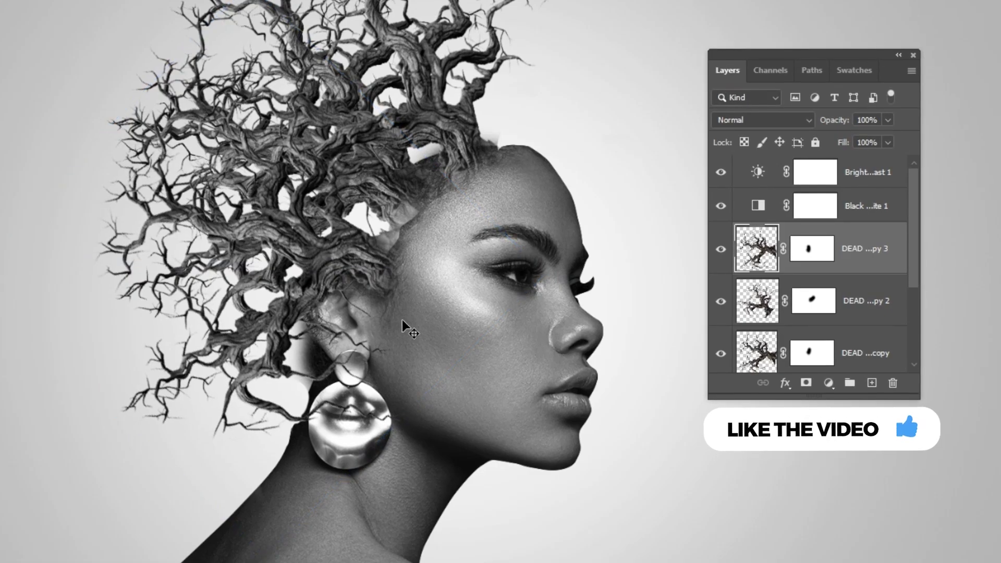
# Reposition and rotate the newest tree copy around the ear and nape, and paint its layer mask to blend it with the head
pyautogui.moveTo(409, 274)
pyautogui.mouseDown()
pyautogui.moveTo(410, 259)
pyautogui.moveTo(413, 267)
pyautogui.mouseUp()
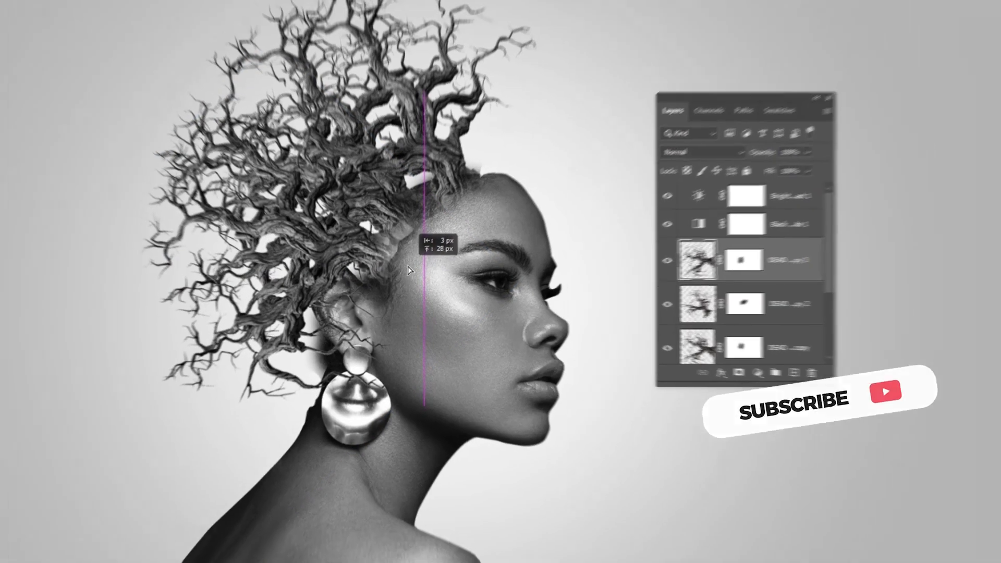
pyautogui.hotkey('ctrl', 't')
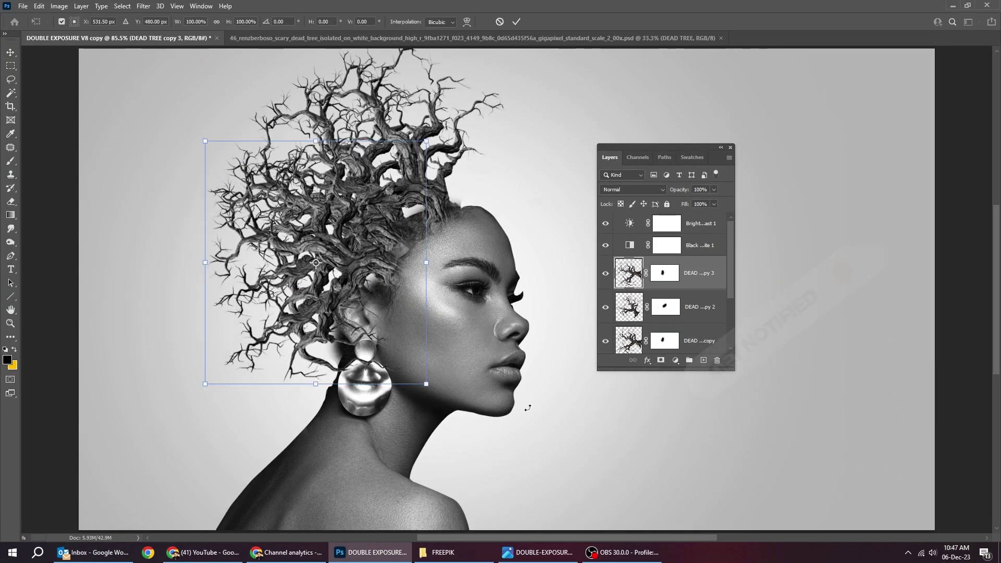
pyautogui.moveTo(527, 408); pyautogui.dragTo(550, 309)
pyautogui.moveTo(394, 247)
pyautogui.mouseDown()
pyautogui.moveTo(387, 268)
pyautogui.moveTo(396, 278)
pyautogui.moveTo(372, 231)
pyautogui.moveTo(362, 235)
pyautogui.mouseUp()
pyautogui.press('Return')
pyautogui.click(666, 273)
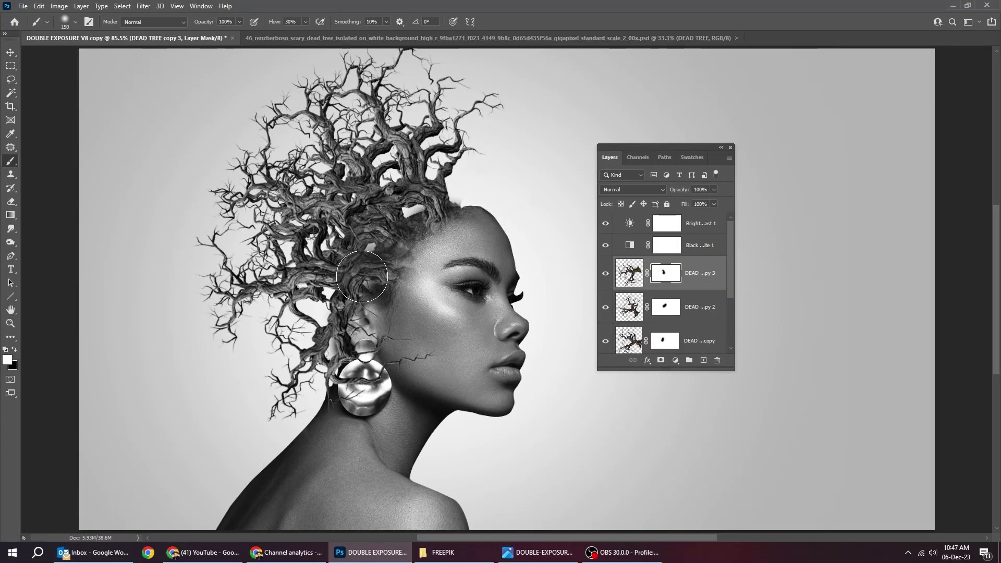
pyautogui.click(606, 273)
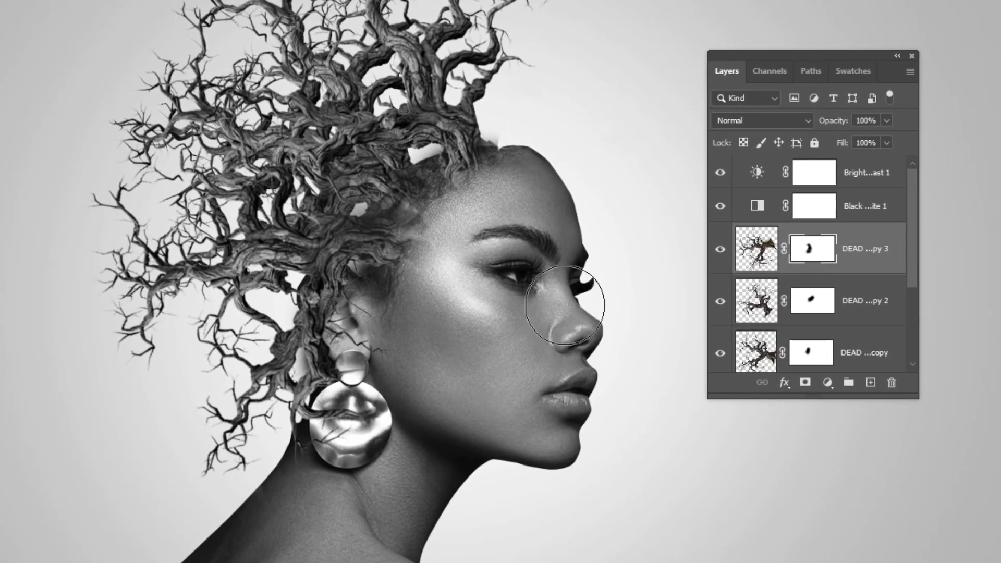
# Shift and transform the DEAD TREE copy 2 layer forward along the forehead hairline, and paint its mask to blend the roots into the skin
pyautogui.rightClick(456, 127)
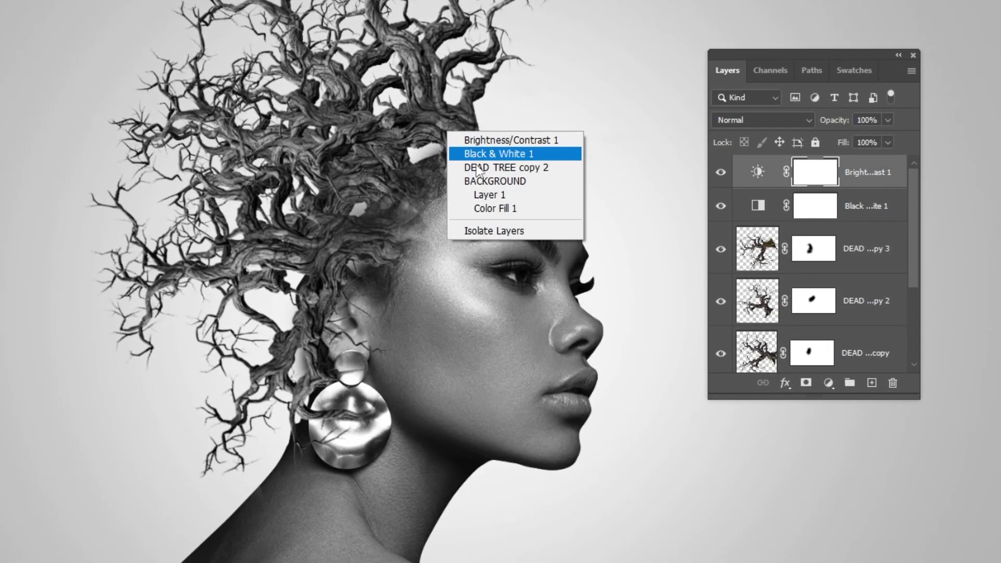
pyautogui.click(496, 163)
pyautogui.moveTo(495, 164); pyautogui.dragTo(480, 140)
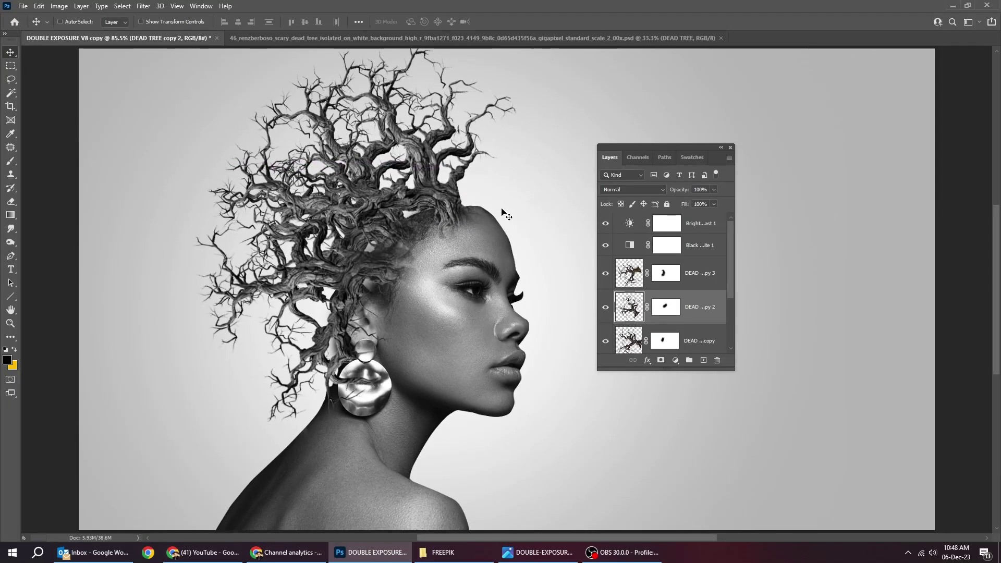
pyautogui.moveTo(479, 227); pyautogui.dragTo(496, 226)
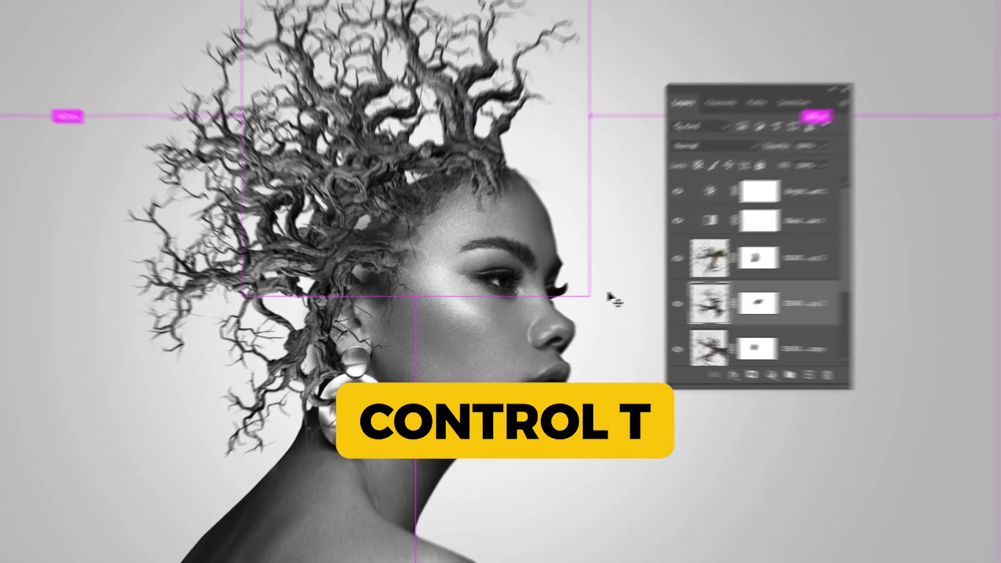
pyautogui.hotkey('ctrl', 't')
pyautogui.moveTo(628, 333); pyautogui.dragTo(617, 343)
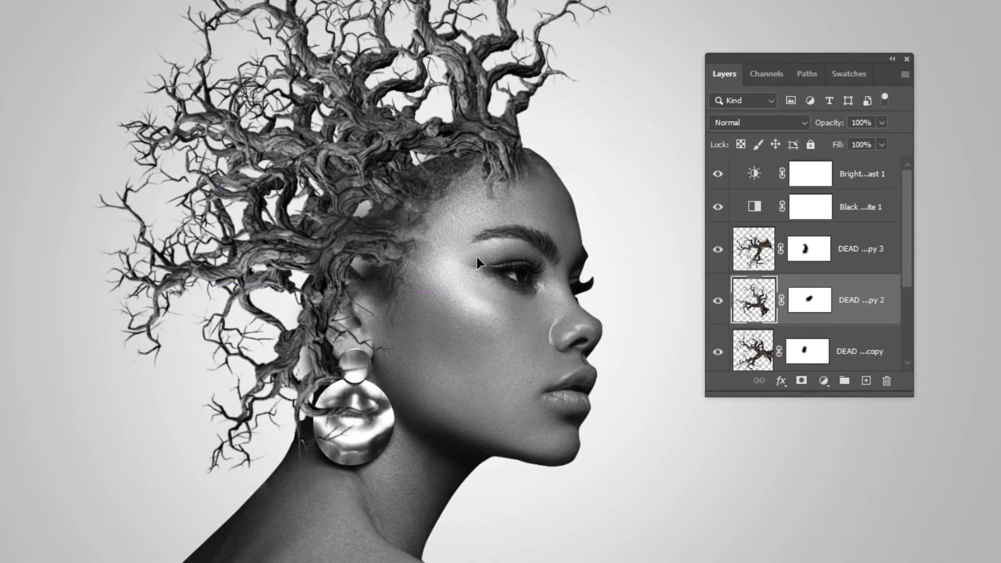
pyautogui.press('Return')
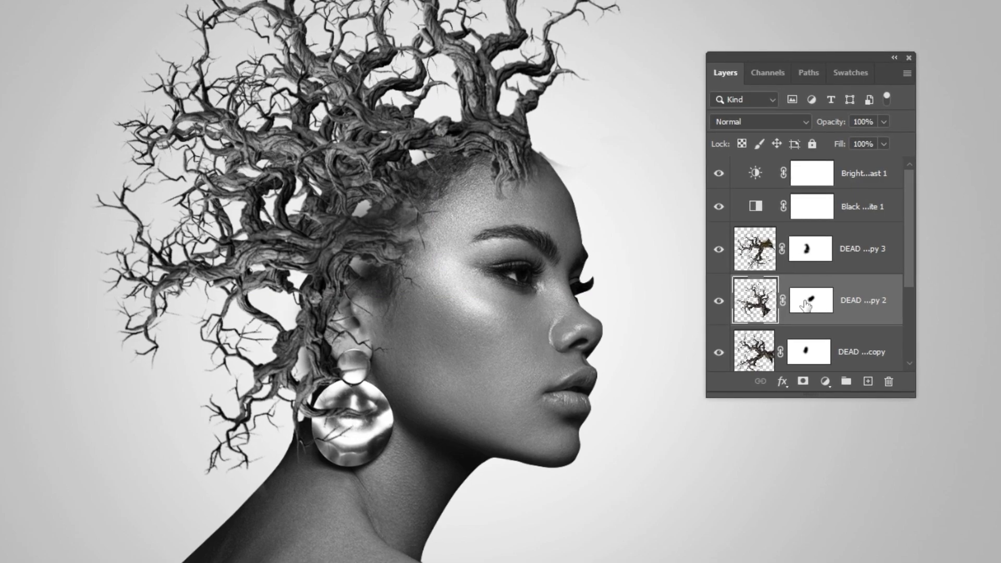
pyautogui.click(720, 303)
pyautogui.press('b')
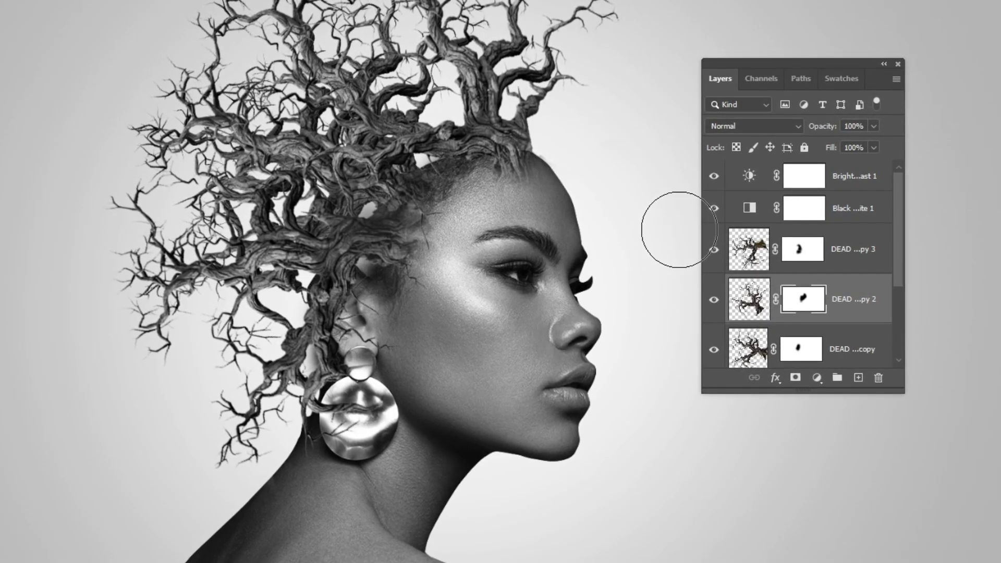
# Add a Color Lookup adjustment layer above the Brightness/Contrast layer using the Crisp_Winter.look 3D LUT, and set its blend mode to Overlay
pyautogui.click(855, 177)
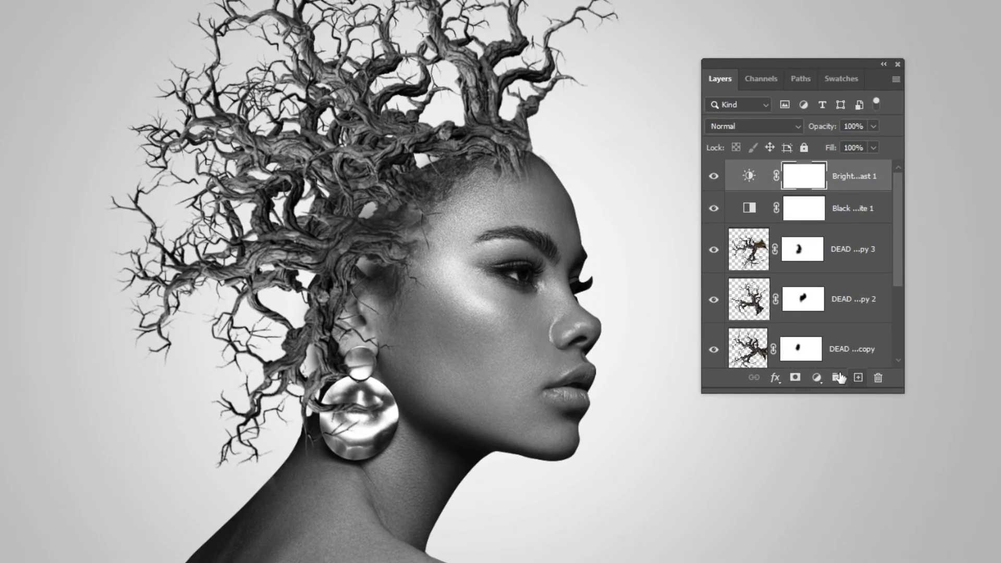
pyautogui.click(818, 379)
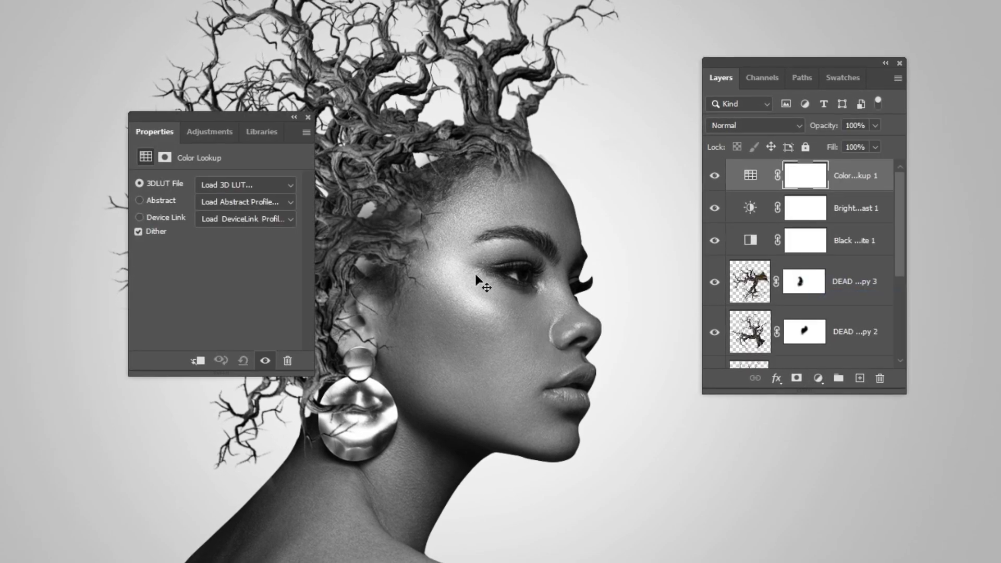
pyautogui.click(281, 187)
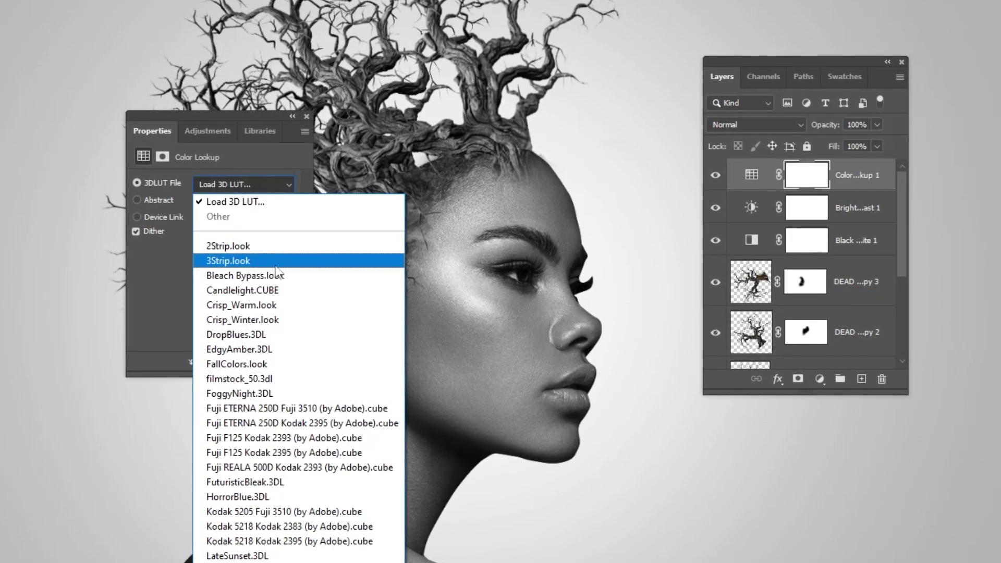
pyautogui.click(284, 320)
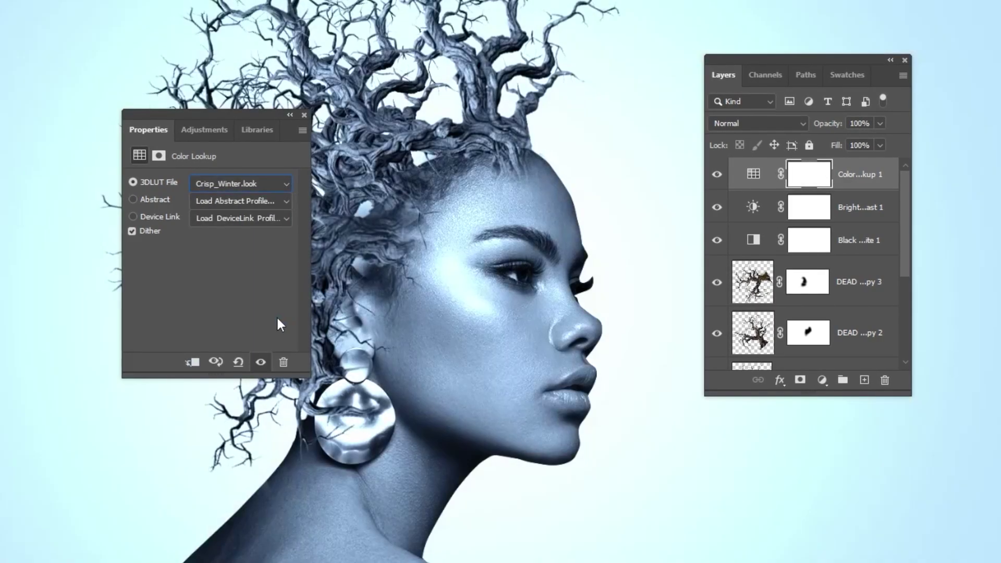
pyautogui.click(303, 115)
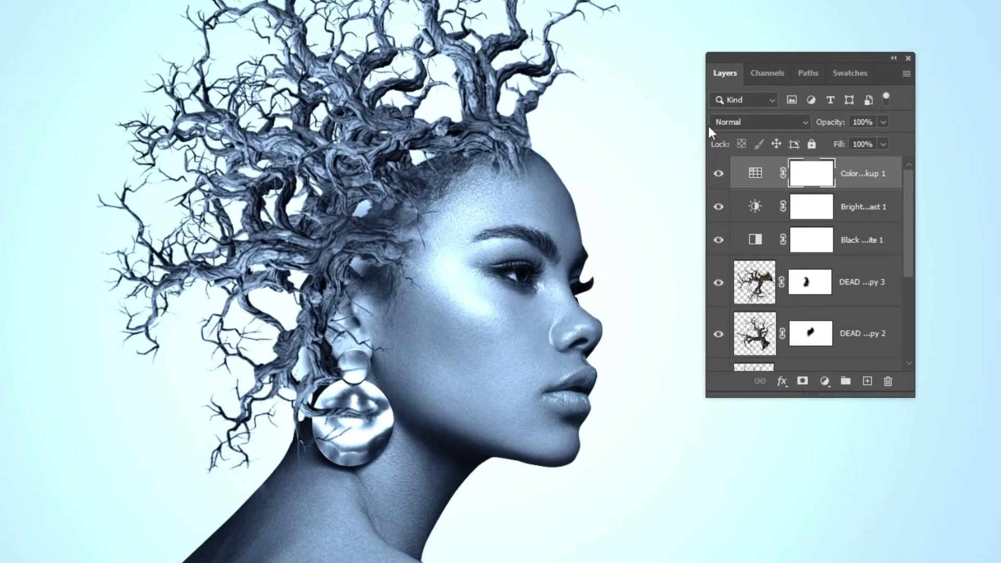
pyautogui.click(726, 123)
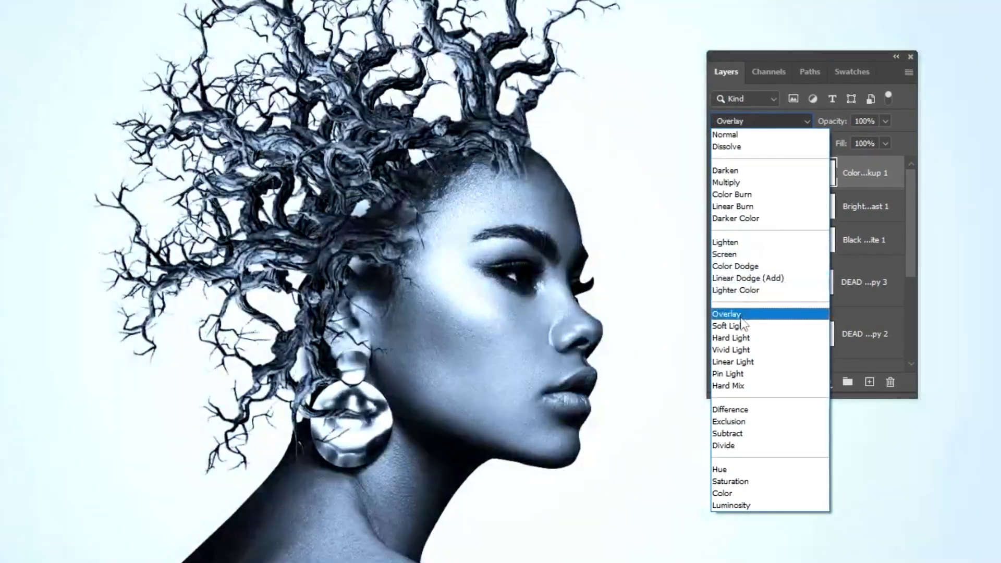
pyautogui.click(726, 314)
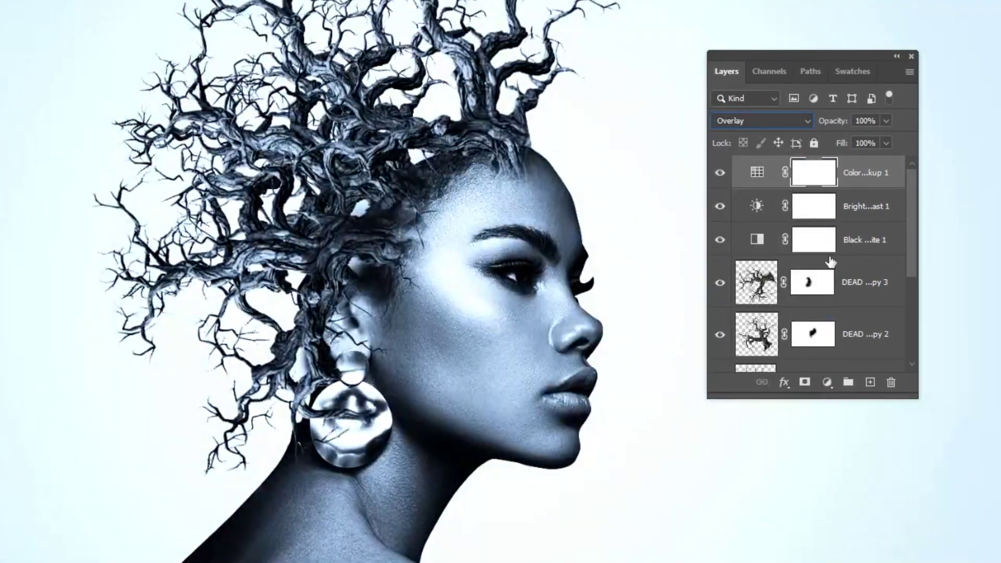